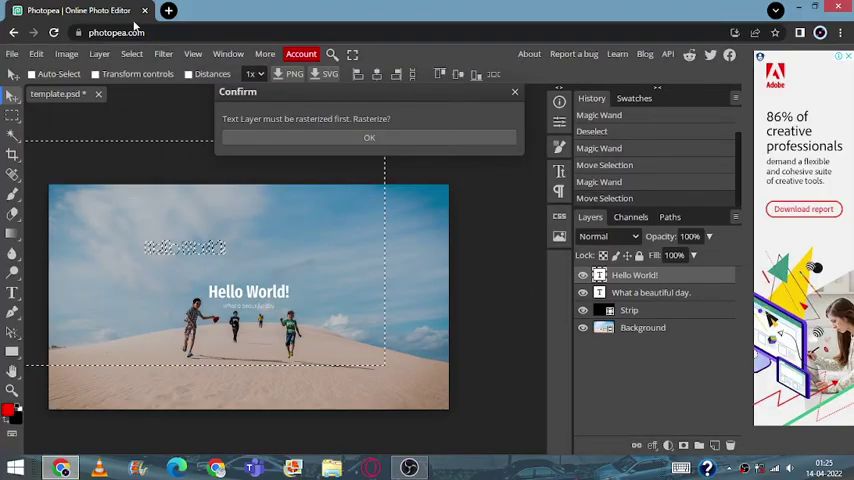
- Select the Photopea web address in the browser's address bar to reload the page
left_click(135, 32)
- Reload Photopea and open the lime-green skull template from the 20 x 30 in photo presets
key("Return")
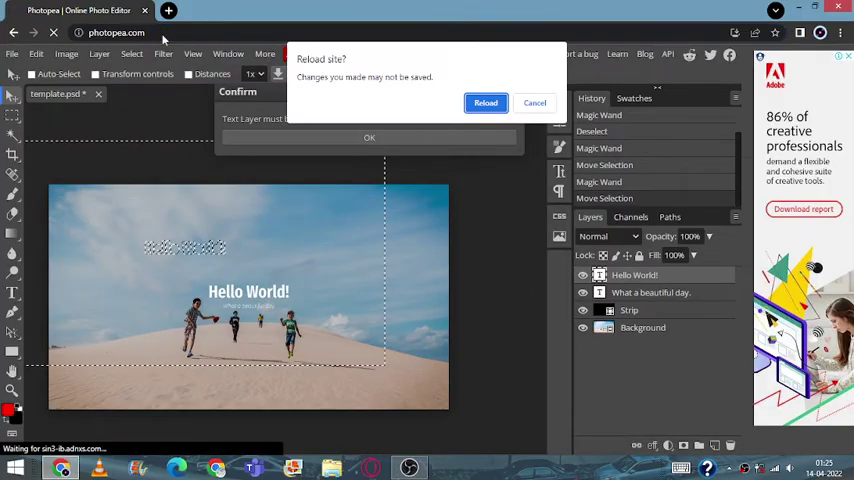
left_click(501, 104)
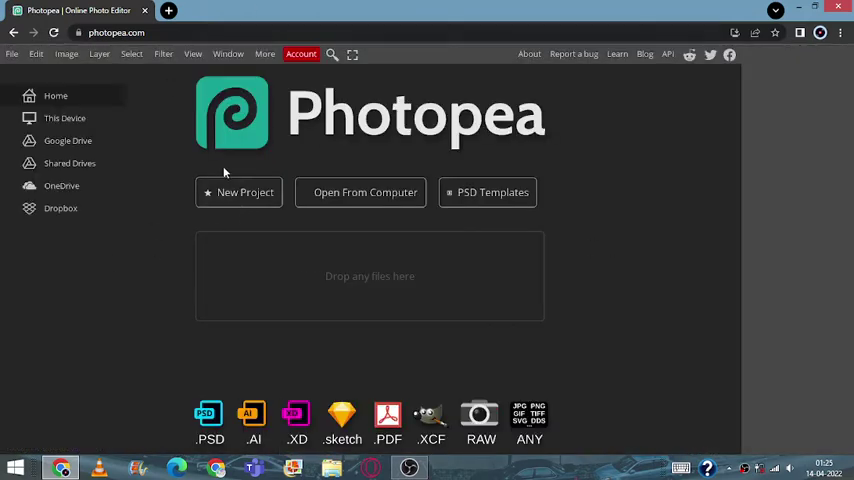
left_click(238, 192)
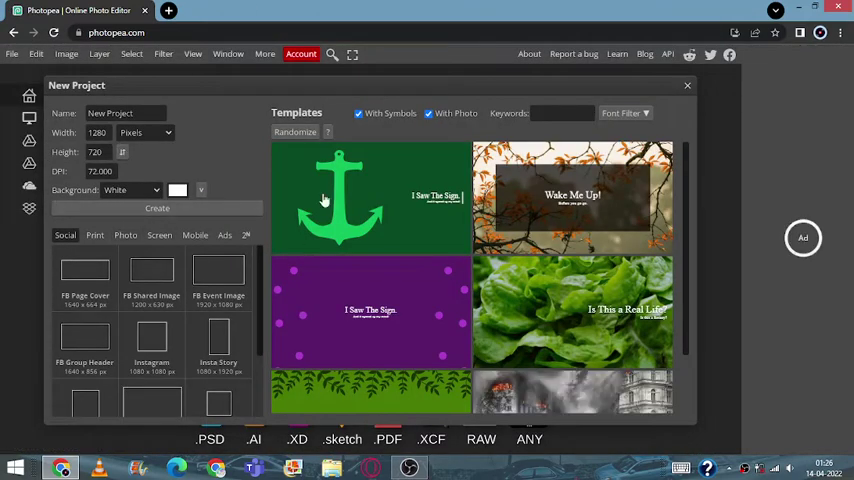
scroll(323, 200, "down", 5)
scroll(335, 225, "down", 5)
scroll(454, 295, "down", 5)
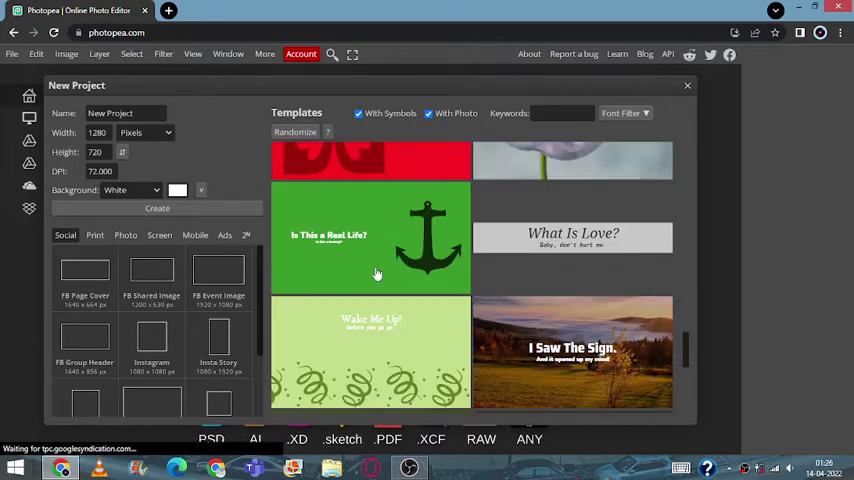
scroll(377, 274, "down", 3)
scroll(435, 309, "down", 3)
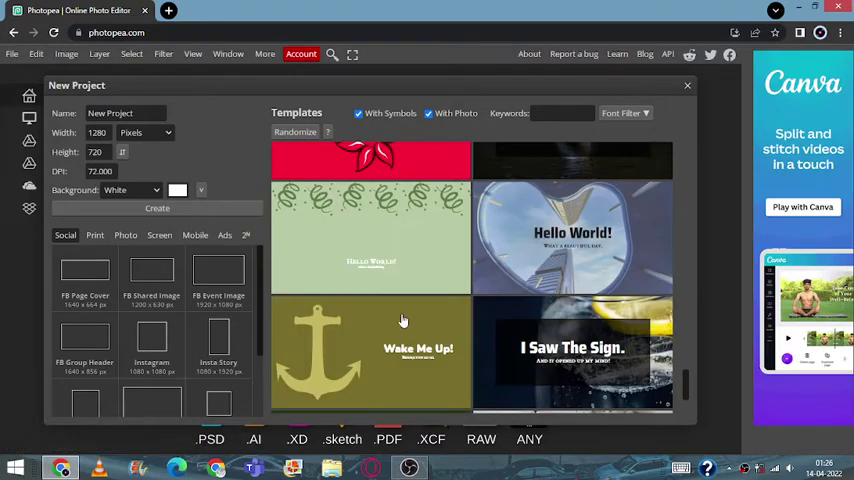
scroll(403, 320, "up", 3)
left_click(95, 235)
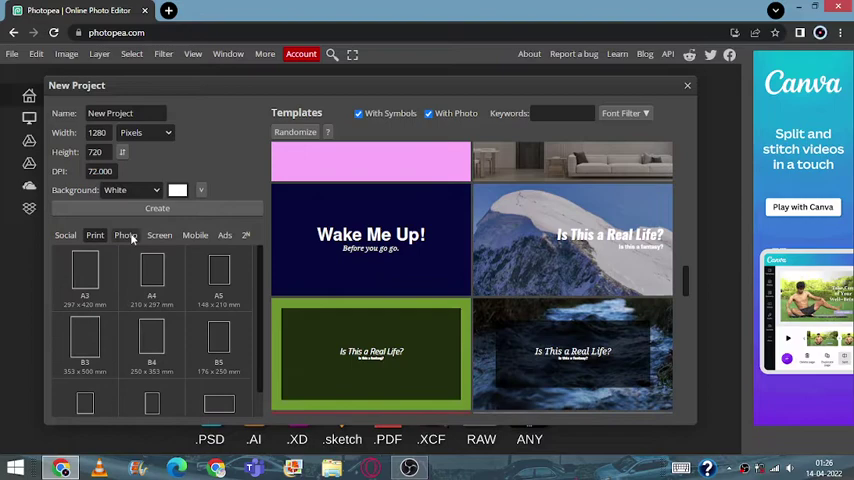
left_click(127, 235)
left_click(85, 275)
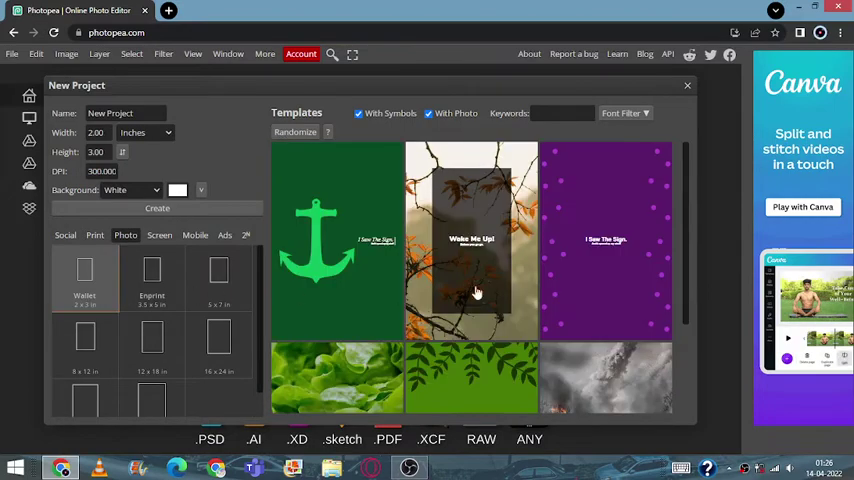
scroll(473, 292, "down", 3)
scroll(450, 300, "down", 3)
scroll(444, 305, "down", 3)
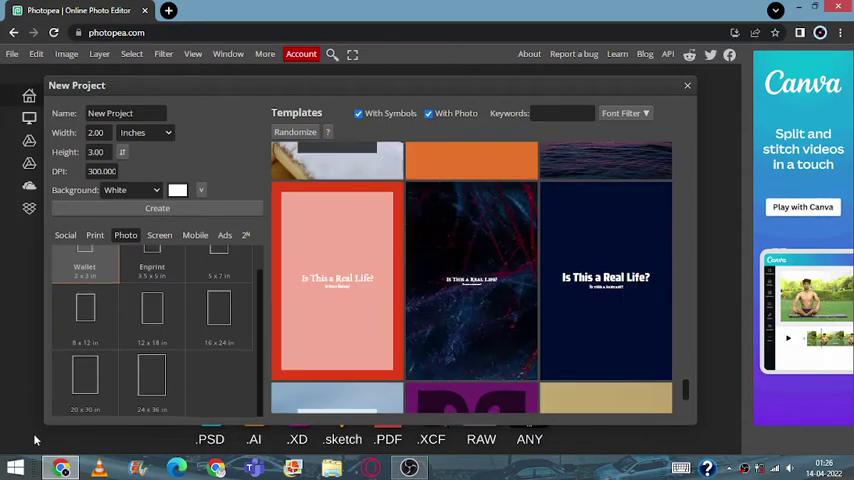
left_click(78, 405)
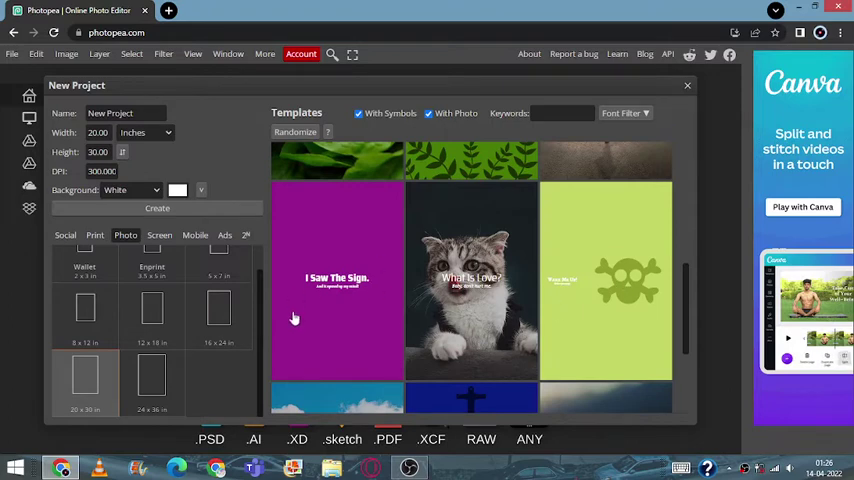
left_click(601, 291)
scroll(171, 247, "up", 5)
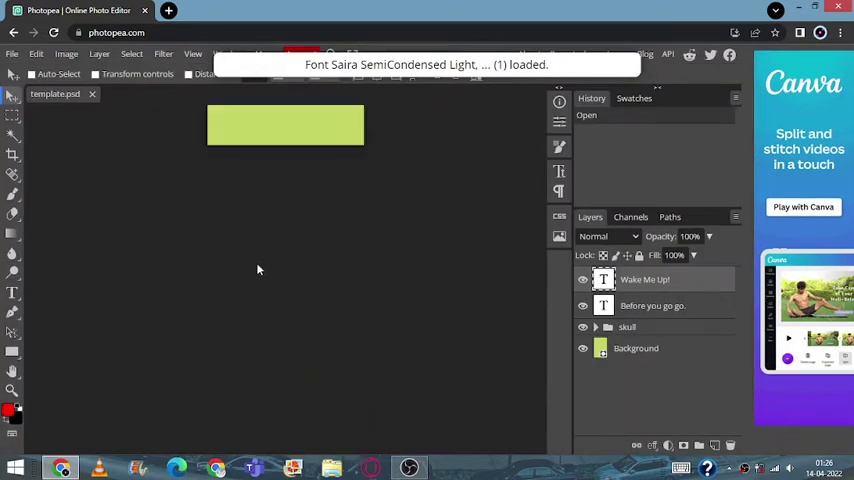
- Try laying a gradient horizontally across the poster
left_click(12, 233)
left_click(45, 74)
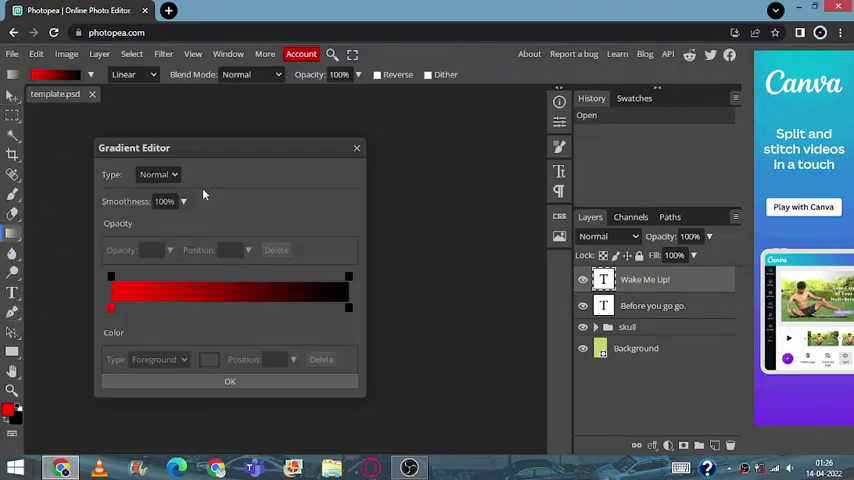
left_click(356, 148)
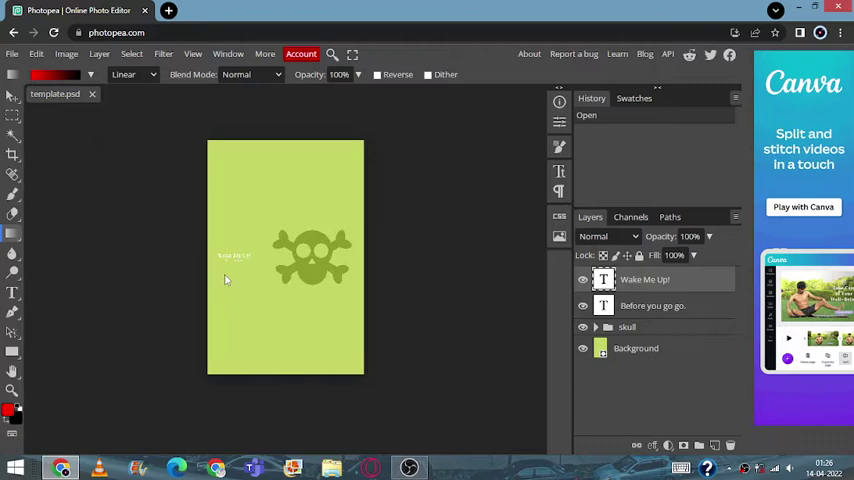
left_click_drag(225, 278, 282, 278)
- Rasterize the Wake Me Up! text layer and scribble red brush strokes over the skull
left_click(12, 194)
left_click(290, 171)
left_click(323, 139)
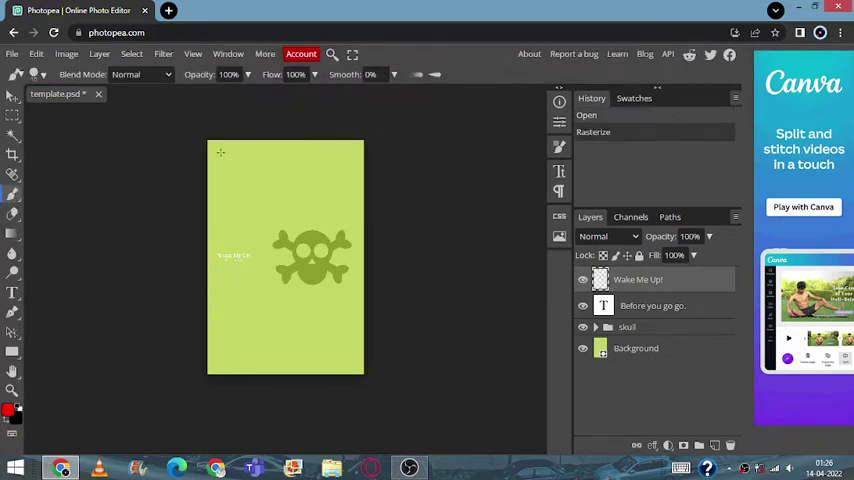
left_click_drag(275, 203, 347, 232)
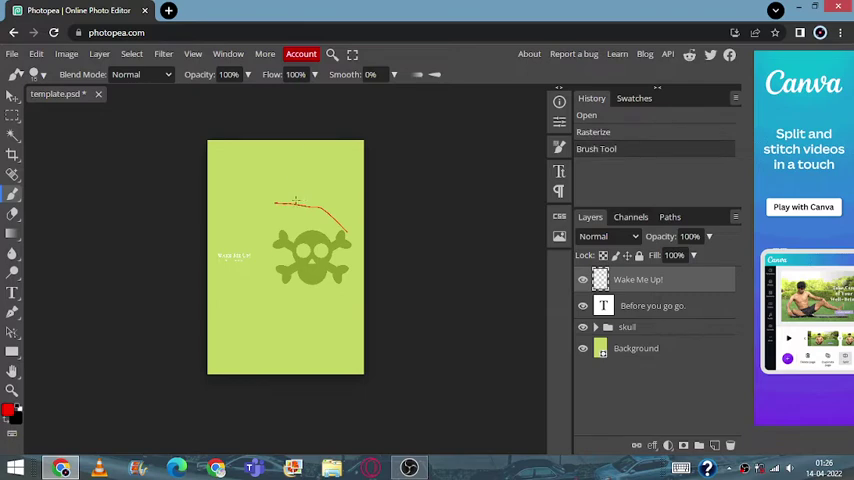
left_click_drag(296, 201, 296, 234)
scroll(296, 234, "up", 5)
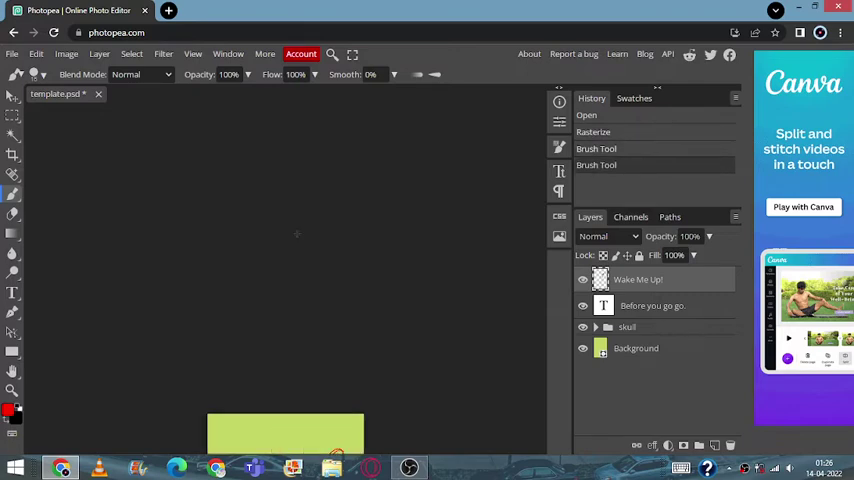
scroll(296, 234, "down", 5)
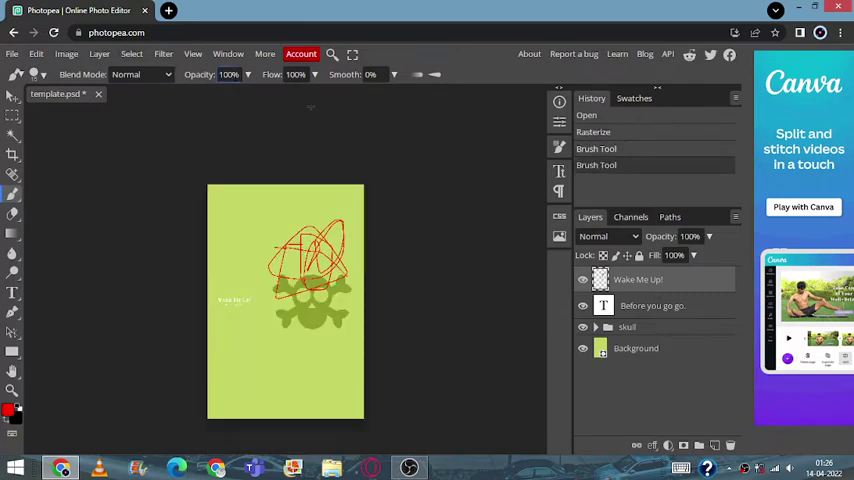
- Raise the Brush Smooth slider in the options bar to 100%
key("Tab")
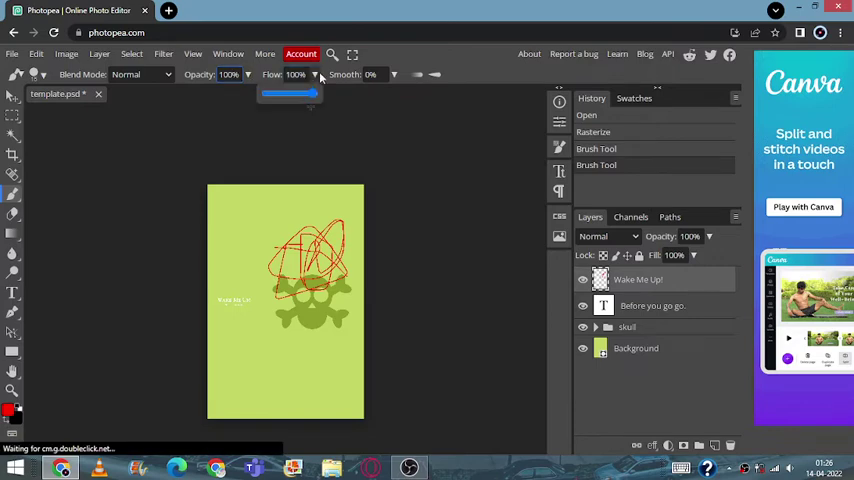
key("Tab")
left_click(393, 74)
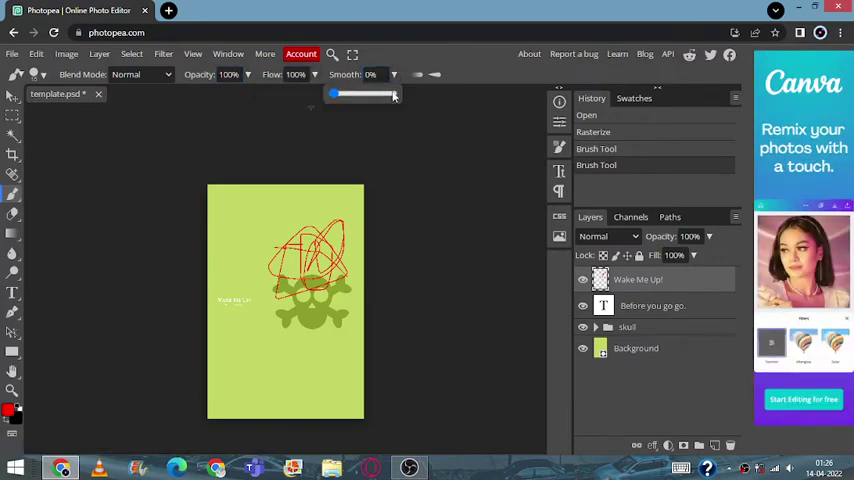
left_click_drag(335, 93, 400, 93)
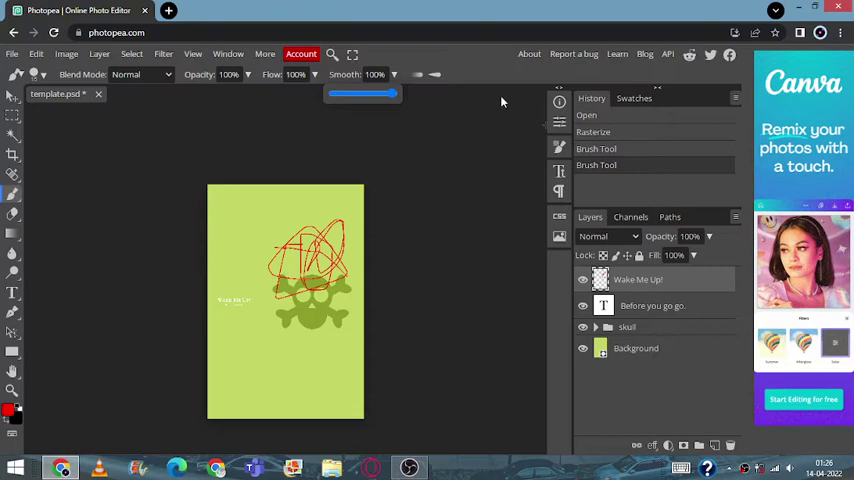